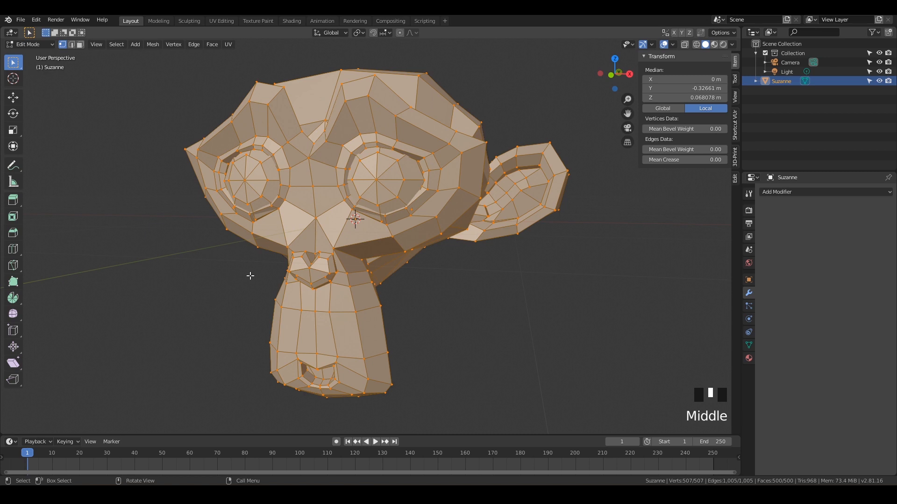
- Toggle Suzanne repeatedly between Edit Mode and Object Mode, finishing in Object Mode
{"action": "key", "text": "Tab"}
{"action": "key", "text": "Tab"}
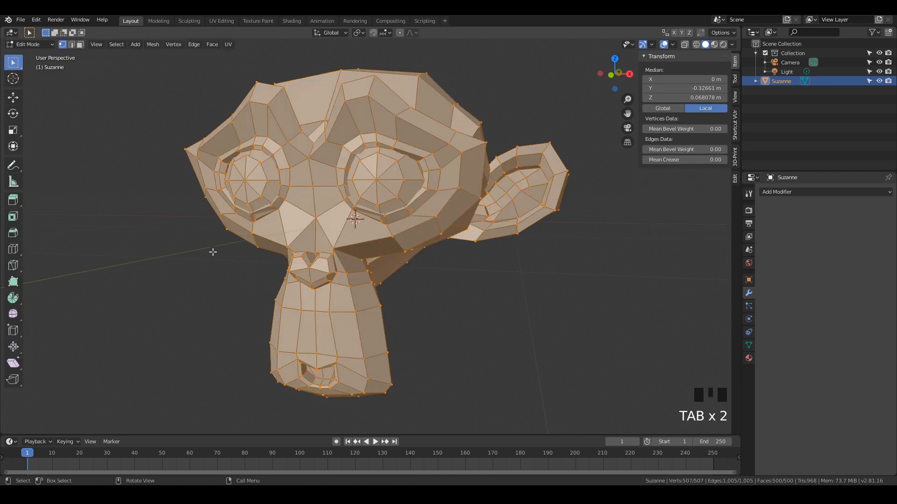
{"action": "key", "text": "Tab"}
{"action": "key", "text": "Tab"}
{"action": "key", "text": "Tab"}
{"action": "key", "text": "Tab"}
{"action": "key", "text": "Tab"}
{"action": "key", "text": "Tab"}
{"action": "key", "text": "Tab"}
{"action": "key", "text": "Tab"}
{"action": "key", "text": "Tab"}
{"action": "key", "text": "Tab"}
{"action": "key", "text": "Tab"}
{"action": "key", "text": "Tab"}
{"action": "key", "text": "Tab"}
{"action": "key", "text": "Tab"}
{"action": "key", "text": "Tab"}
{"action": "key", "text": "Tab"}
{"action": "key", "text": "Tab"}
{"action": "key", "text": "Tab"}
{"action": "key", "text": "Tab"}
{"action": "key", "text": "Tab"}
{"action": "key", "text": "Tab"}
{"action": "key", "text": "Tab"}
{"action": "key", "text": "Tab"}
{"action": "key", "text": "Tab"}
{"action": "key", "text": "Tab"}
{"action": "key", "text": "Tab"}
{"action": "key", "text": "Tab"}
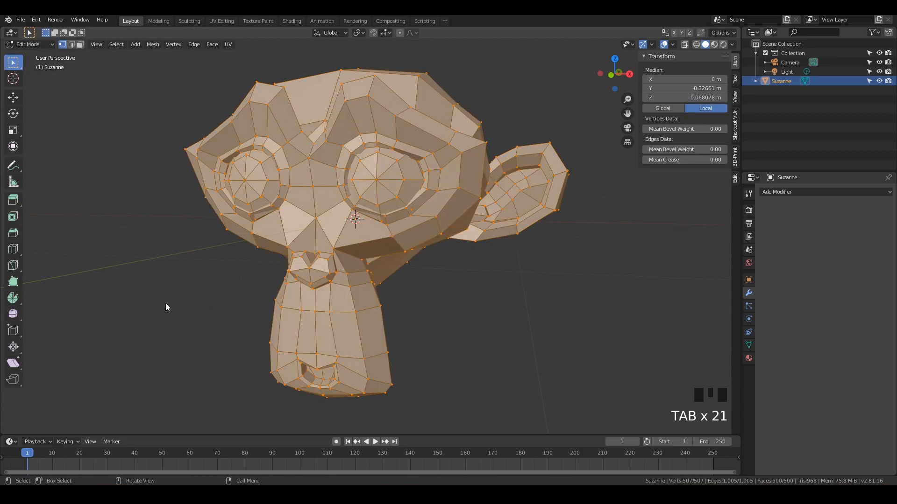
{"action": "key", "text": "Tab"}
{"action": "key", "text": "Tab"}
{"action": "key", "text": "Tab"}
{"action": "key", "text": "Tab"}
{"action": "key", "text": "Tab"}
{"action": "key", "text": "Tab"}
{"action": "key", "text": "Tab"}
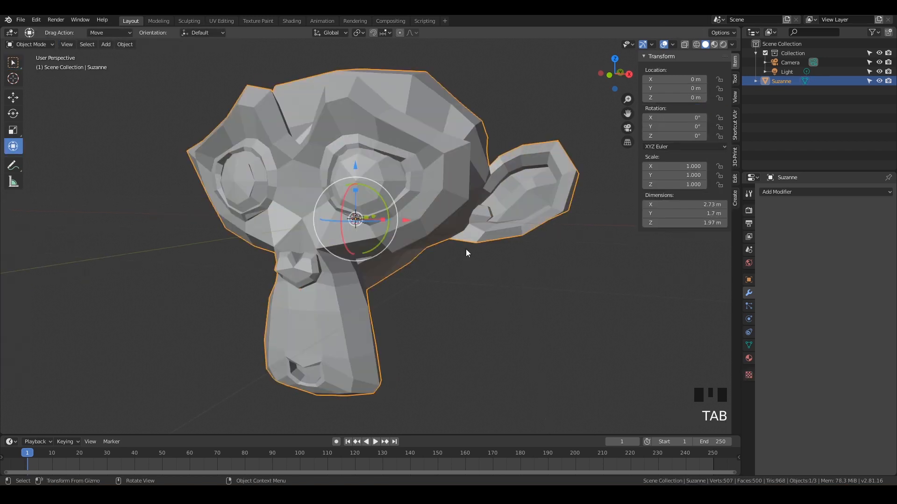
- Deselect and reselect Suzanne in the viewport and enter Edit Mode on her mesh
{"action": "left_click", "coordinate": [506, 287]}
{"action": "left_click", "coordinate": [447, 197]}
{"action": "key", "text": "Tab"}
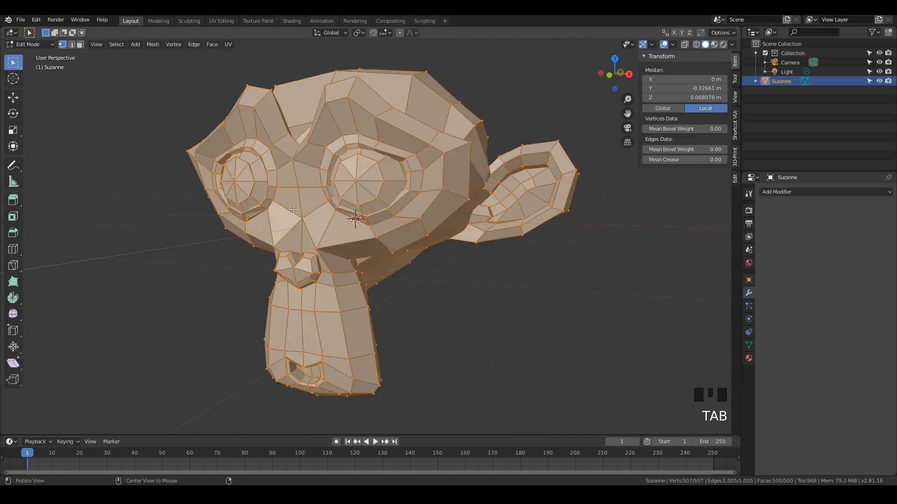
{"action": "middle_click_drag", "start_coordinate": [293, 211], "coordinate": [307, 230]}
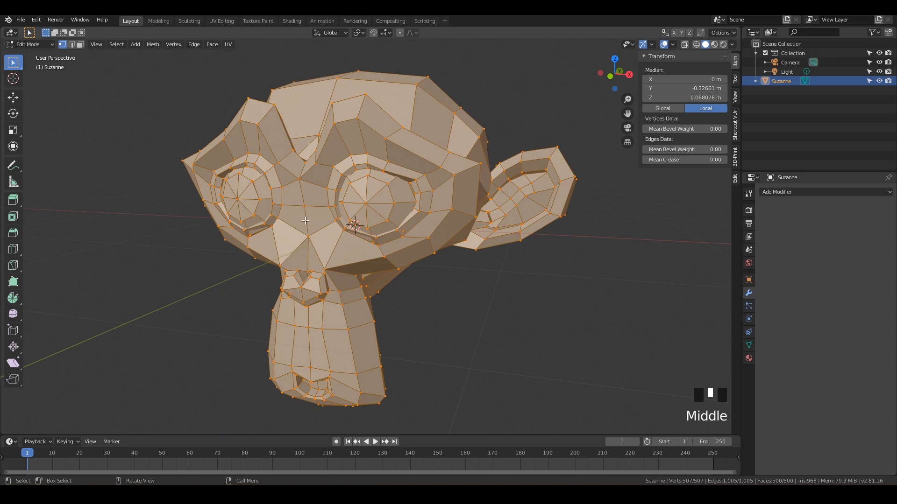
- Select single vertices one after another between the brows and around the inner rim of Suzanne's eye
{"action": "left_click", "coordinate": [278, 163]}
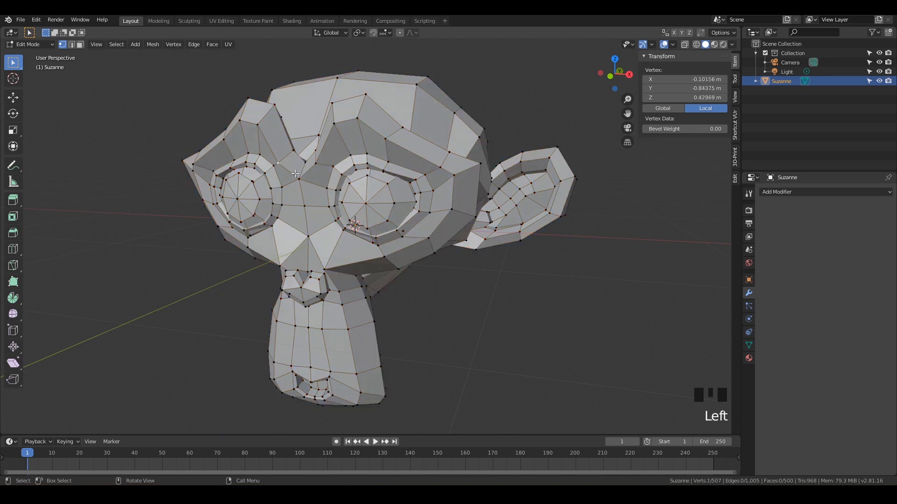
{"action": "left_click", "coordinate": [293, 150]}
{"action": "left_click", "coordinate": [295, 176]}
{"action": "left_click", "coordinate": [329, 165]}
{"action": "left_click", "coordinate": [335, 166]}
{"action": "left_click", "coordinate": [343, 177]}
{"action": "left_click", "coordinate": [336, 191]}
{"action": "left_click", "coordinate": [328, 188]}
{"action": "left_click", "coordinate": [334, 168]}
{"action": "left_click", "coordinate": [332, 174]}
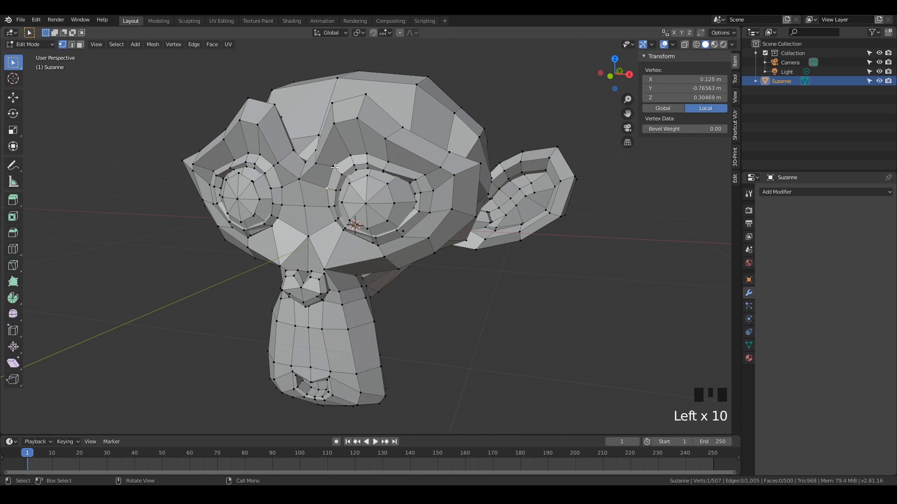
{"action": "left_click", "coordinate": [335, 167]}
{"action": "left_click", "coordinate": [318, 165]}
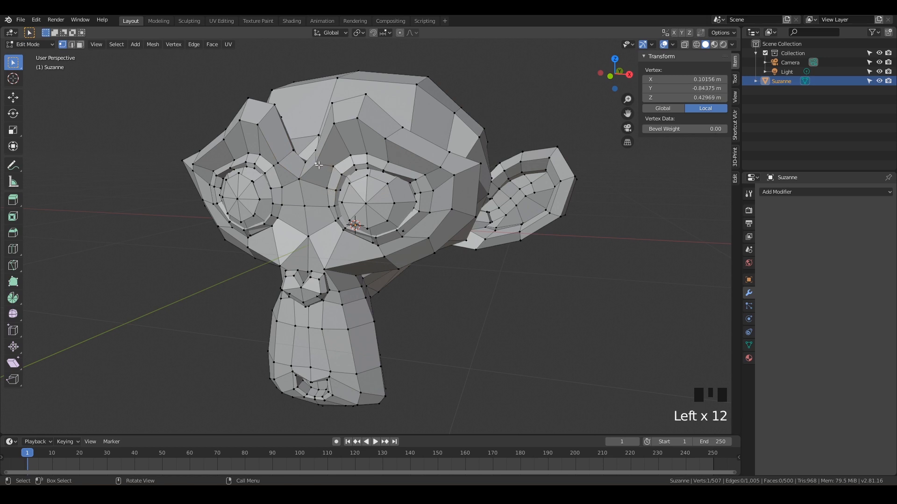
{"action": "left_click", "coordinate": [327, 188]}
{"action": "middle_click_drag", "start_coordinate": [336, 200], "coordinate": [337, 285]}
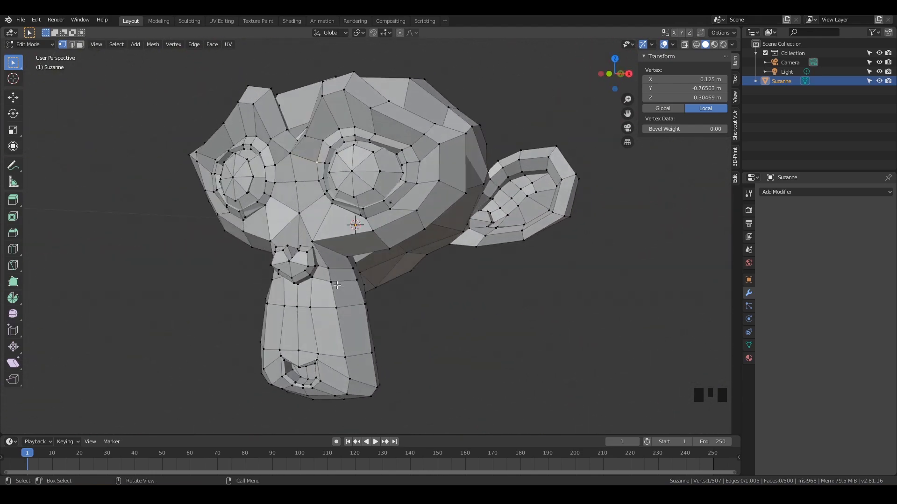
{"action": "middle_click_drag", "start_coordinate": [323, 157], "coordinate": [353, 137], "text": "shift"}
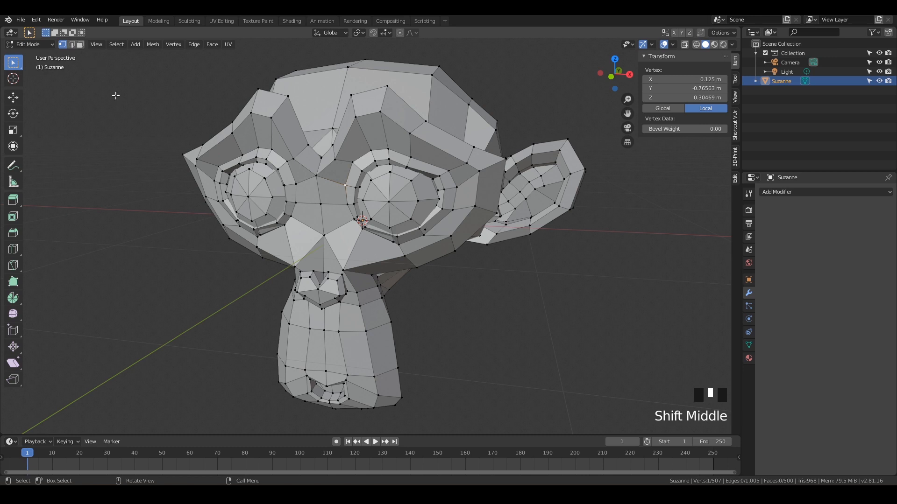
- Alternate the mesh selection mode between edges and faces several times, finishing in vertex select mode
{"action": "key", "text": "2"}
{"action": "key", "text": "3"}
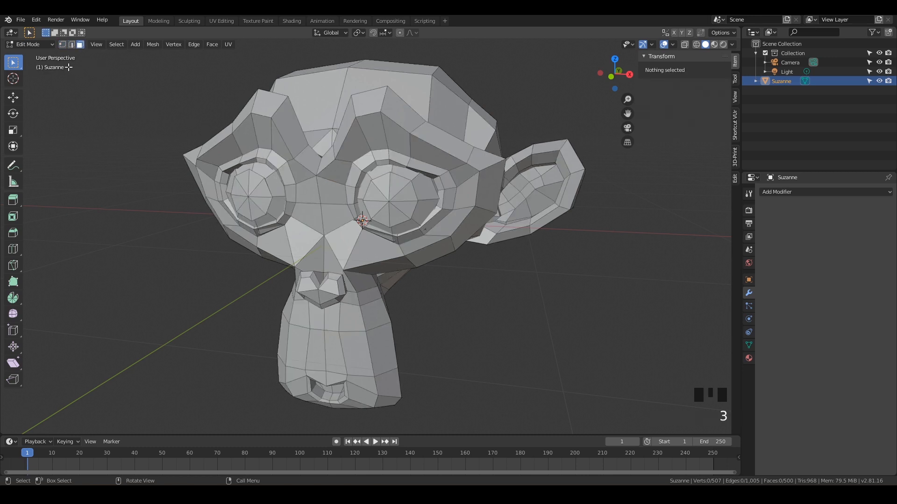
{"action": "key", "text": "2"}
{"action": "key", "text": "3"}
{"action": "key", "text": "2"}
{"action": "key", "text": "2"}
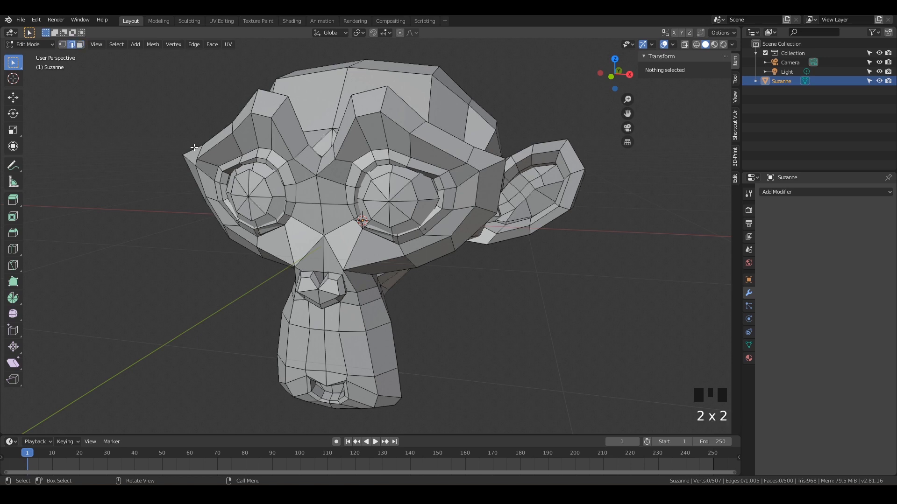
{"action": "key", "text": "3"}
{"action": "key", "text": "2"}
{"action": "key", "text": "3"}
{"action": "key", "text": "2"}
{"action": "key", "text": "3"}
{"action": "key", "text": "2"}
{"action": "key", "text": "2"}
{"action": "key", "text": "3"}
{"action": "key", "text": "2"}
{"action": "key", "text": "3"}
{"action": "key", "text": "2"}
{"action": "key", "text": "1"}
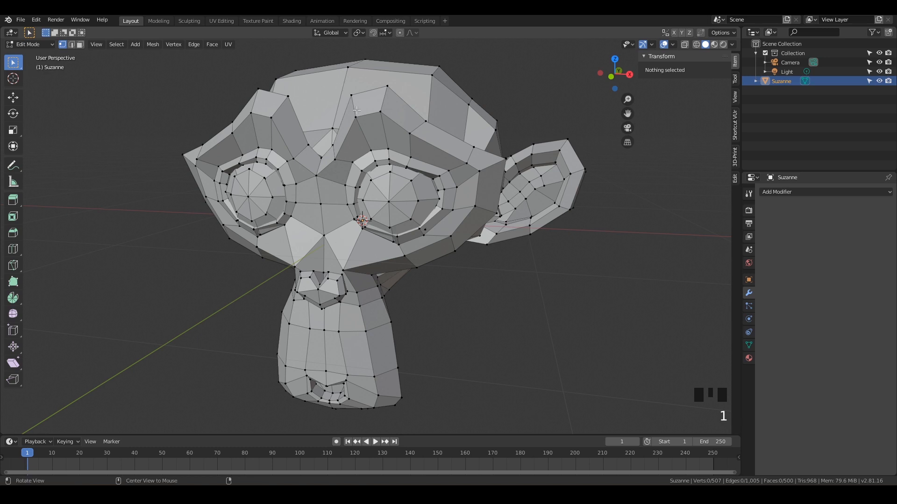
- Set the active selection tool to Select Box
{"action": "middle_click_drag", "start_coordinate": [357, 110], "coordinate": [372, 159], "text": "shift"}
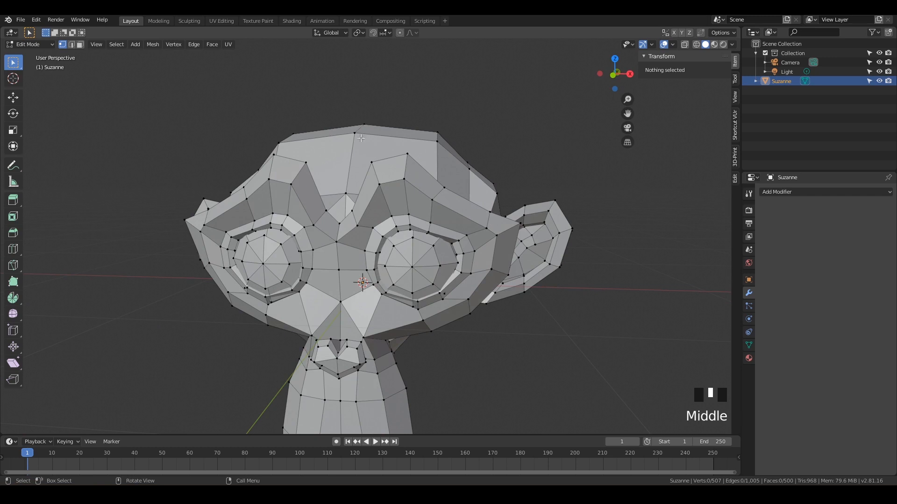
{"action": "left_click", "coordinate": [12, 65]}
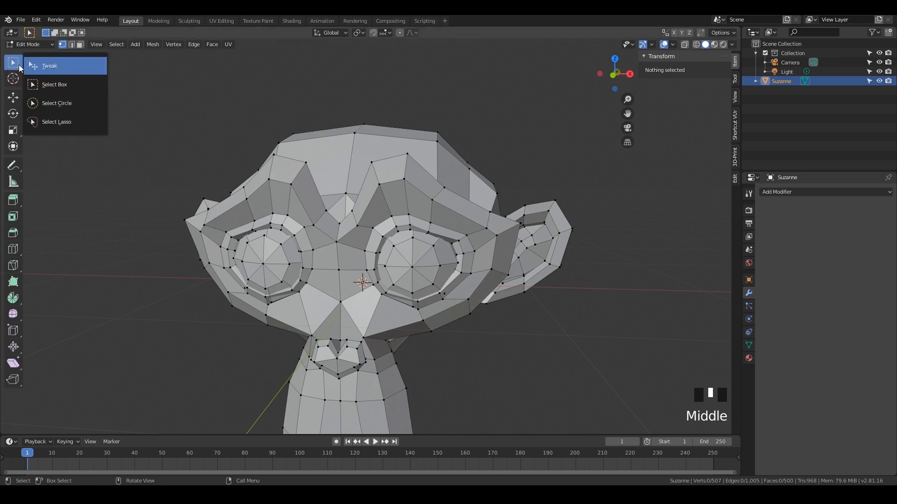
{"action": "left_click", "coordinate": [48, 85]}
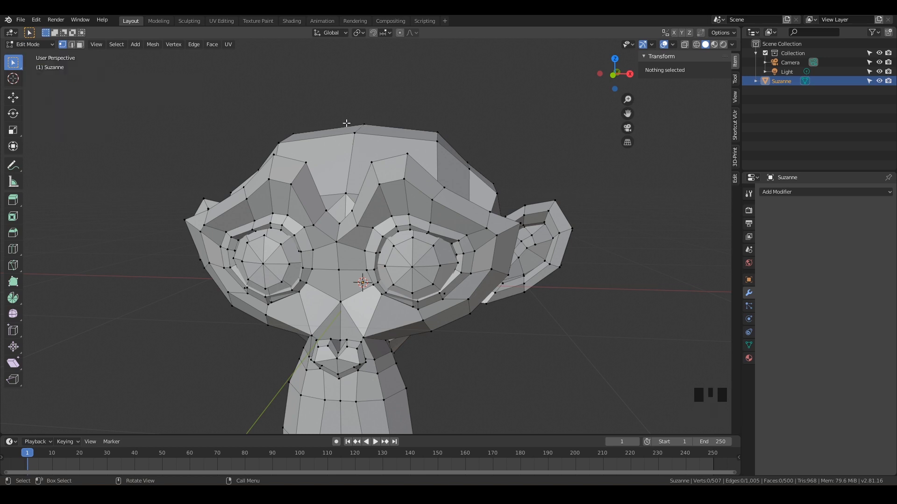
- Select single vertices one after another along the top of Suzanne's head
{"action": "left_click", "coordinate": [360, 140]}
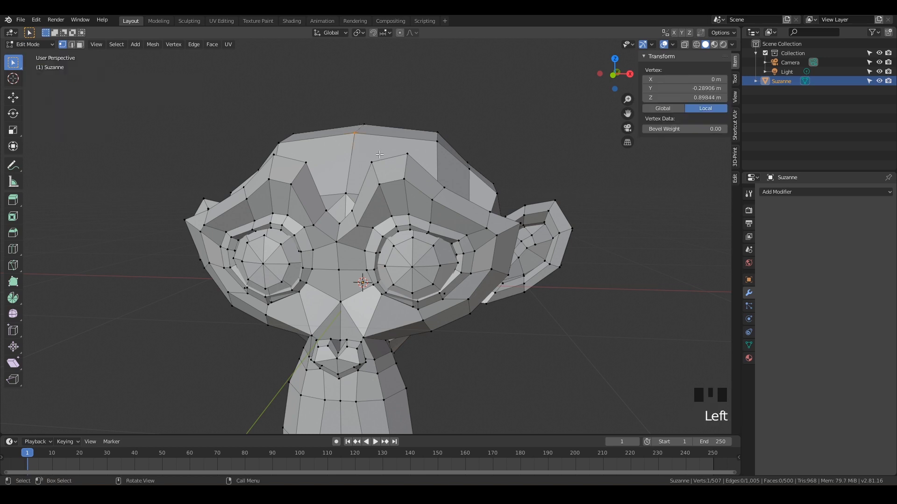
{"action": "left_click", "coordinate": [364, 124]}
{"action": "left_click", "coordinate": [438, 142]}
{"action": "left_click", "coordinate": [352, 132]}
{"action": "left_click", "coordinate": [278, 143]}
{"action": "left_click", "coordinate": [295, 134]}
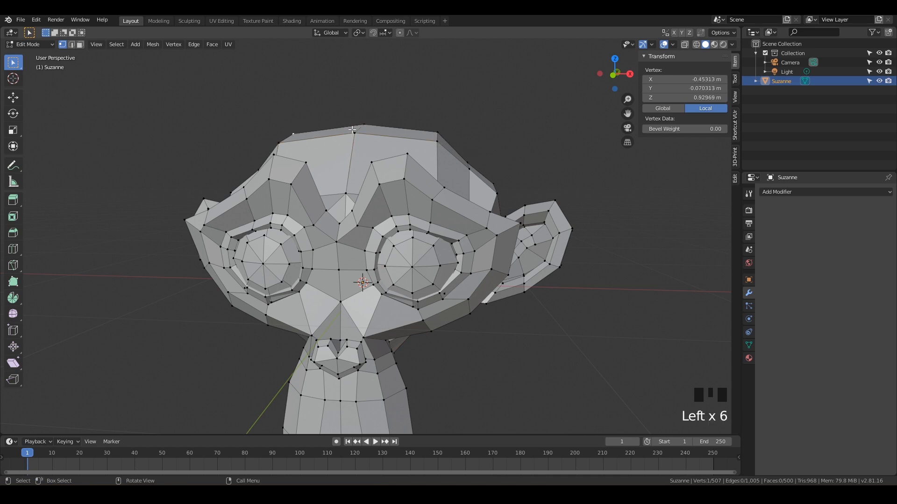
{"action": "left_click", "coordinate": [360, 127]}
{"action": "left_click", "coordinate": [355, 137]}
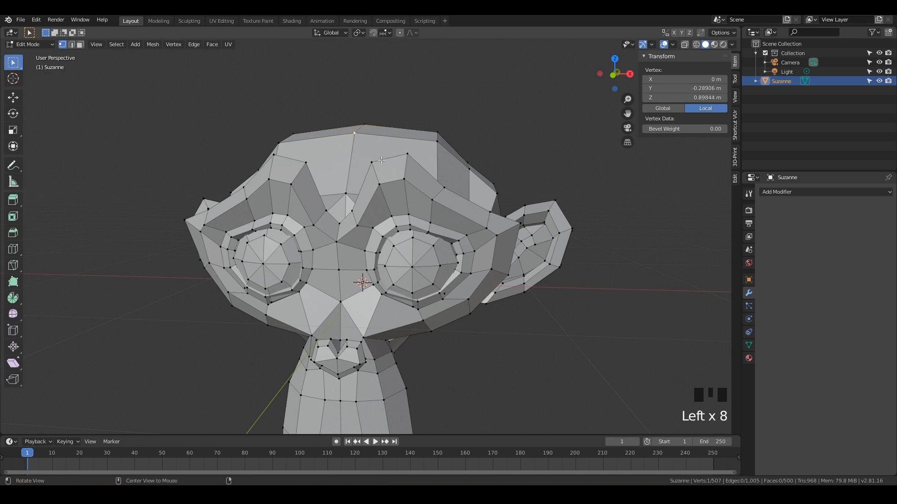
- Select the centre vertex on the crown of the head and move it up along Z to about 1.048 m
{"action": "middle_click_drag", "start_coordinate": [355, 137], "coordinate": [323, 252]}
{"action": "left_click", "coordinate": [352, 129]}
{"action": "scroll", "coordinate": [316, 165], "scroll_direction": "up", "scroll_amount": 3}
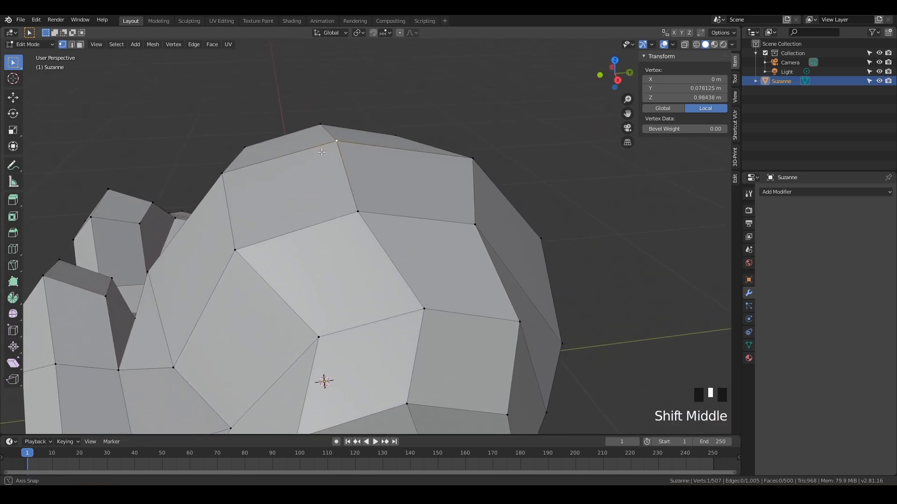
{"action": "middle_click_drag", "start_coordinate": [323, 151], "coordinate": [50, 131]}
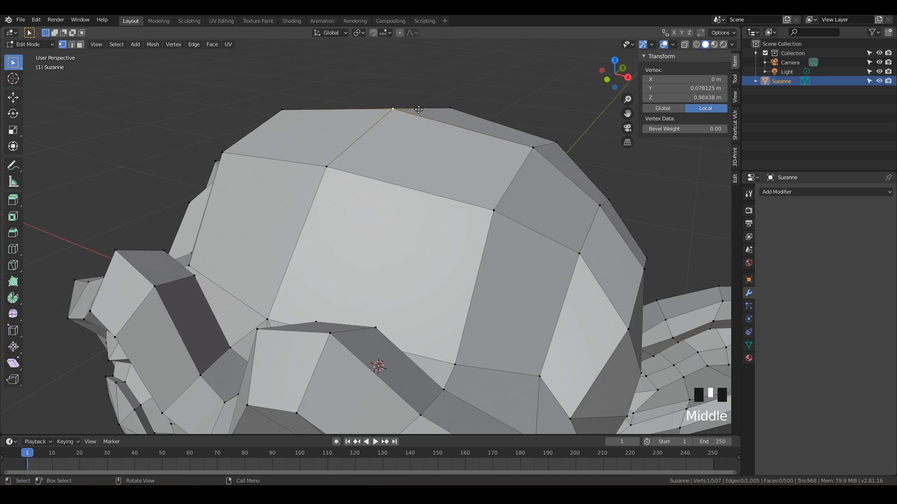
{"action": "key", "text": "g"}
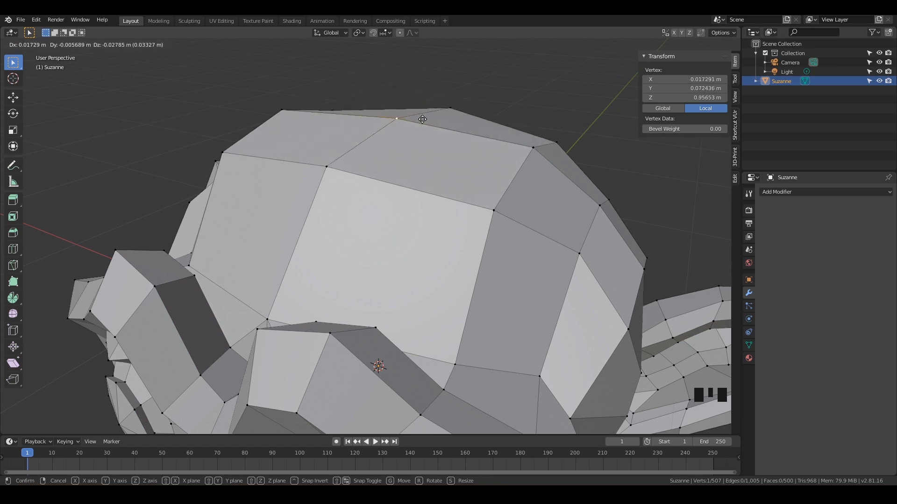
{"action": "key", "text": "z"}
{"action": "left_click", "coordinate": [421, 91]}
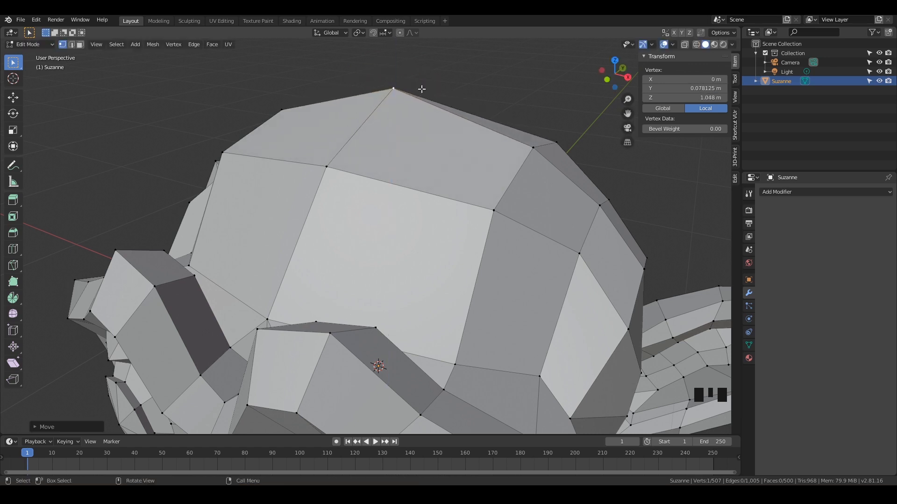
- Switch to edge select mode and pick single edges on the head, ending with the centreline edge behind the raised crown vertex
{"action": "middle_click_drag", "start_coordinate": [423, 173], "coordinate": [372, 121]}
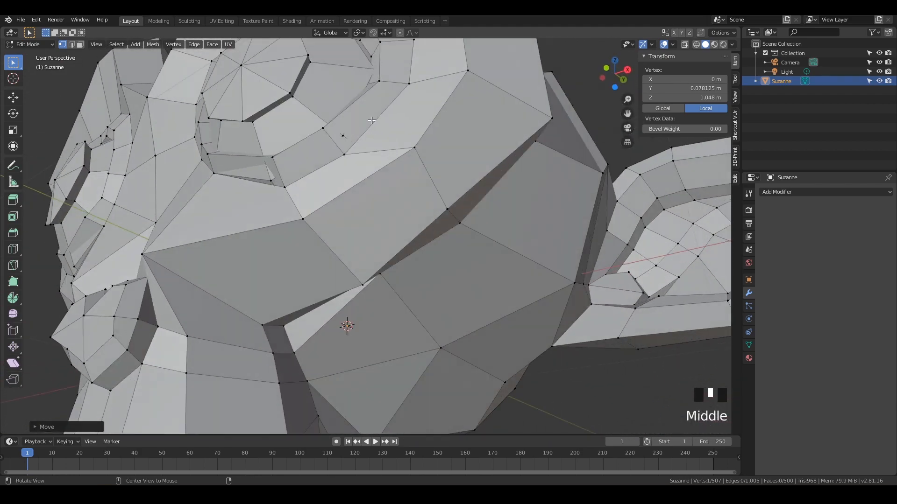
{"action": "middle_click_drag", "start_coordinate": [451, 243], "coordinate": [444, 215]}
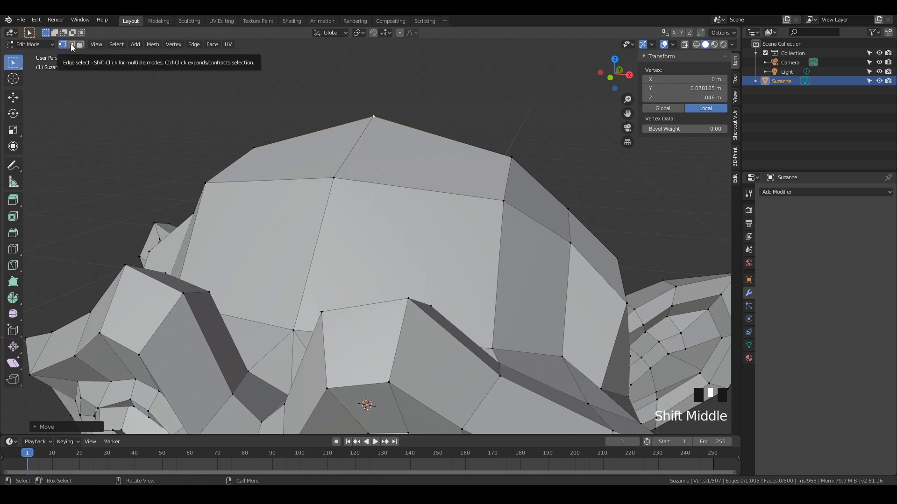
{"action": "key", "text": "2"}
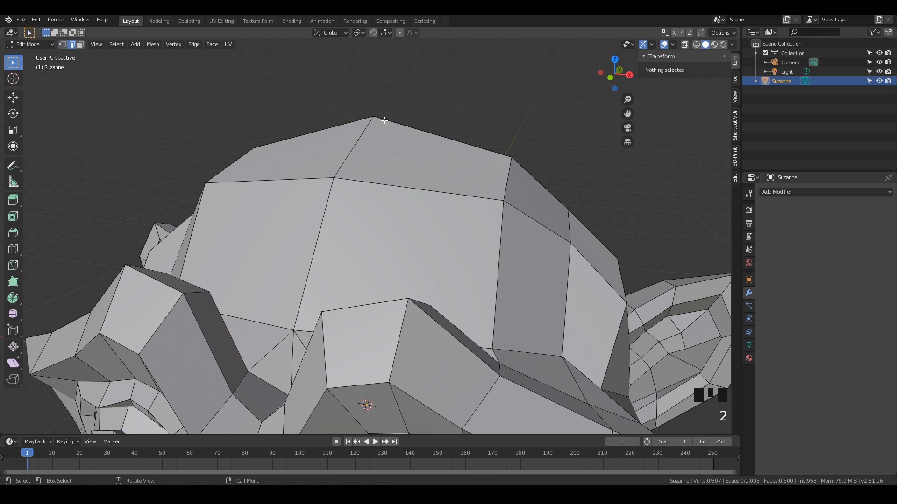
{"action": "left_click", "coordinate": [348, 150]}
{"action": "left_click", "coordinate": [409, 187]}
{"action": "scroll", "coordinate": [409, 188], "scroll_direction": "down", "scroll_amount": 2}
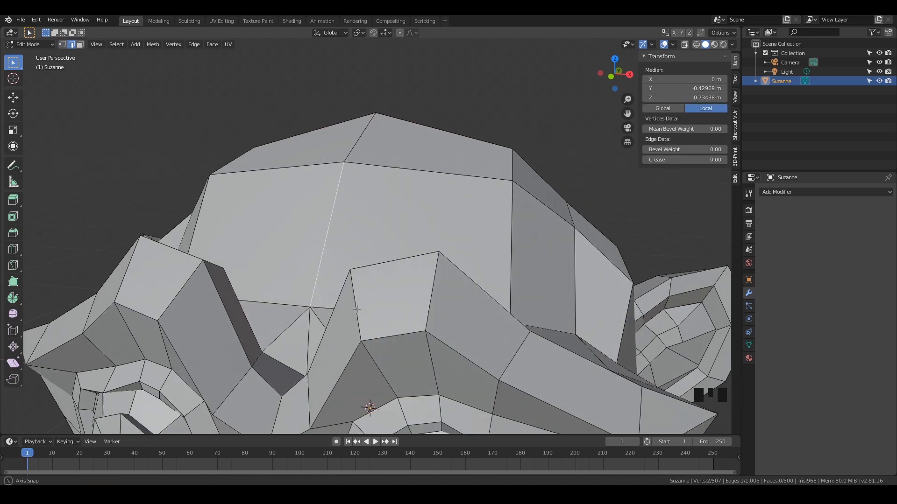
{"action": "middle_click_drag", "start_coordinate": [388, 280], "coordinate": [342, 271]}
{"action": "left_click", "coordinate": [385, 185]}
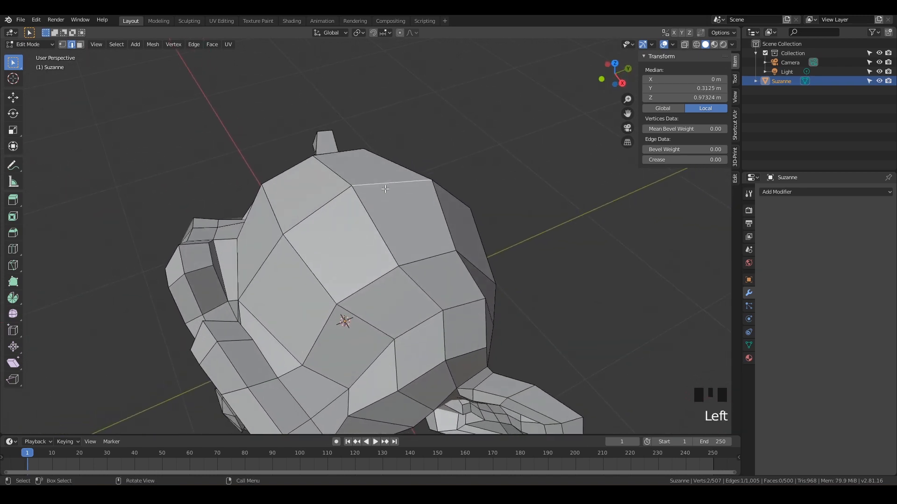
- Try rotating the selected crown edge freely and around the global X, Y and Z axes
{"action": "middle_click_drag", "start_coordinate": [385, 185], "coordinate": [376, 189]}
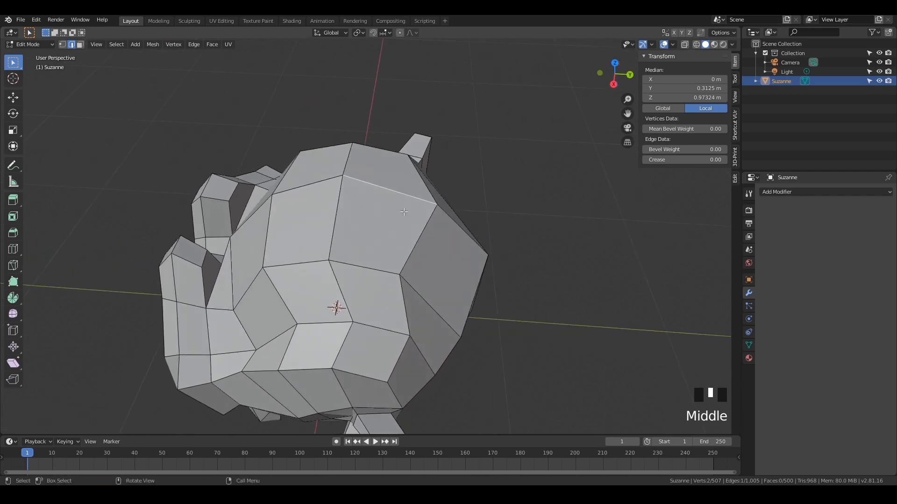
{"action": "key", "text": "r"}
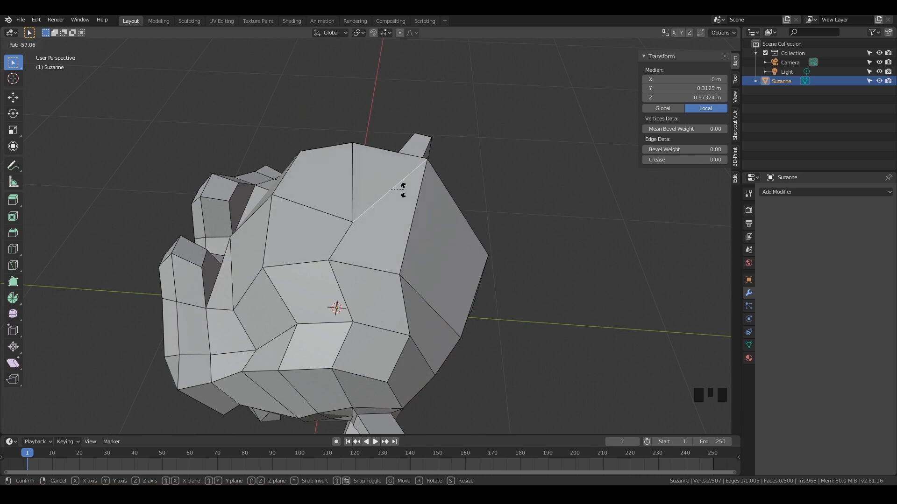
{"action": "key", "text": "x"}
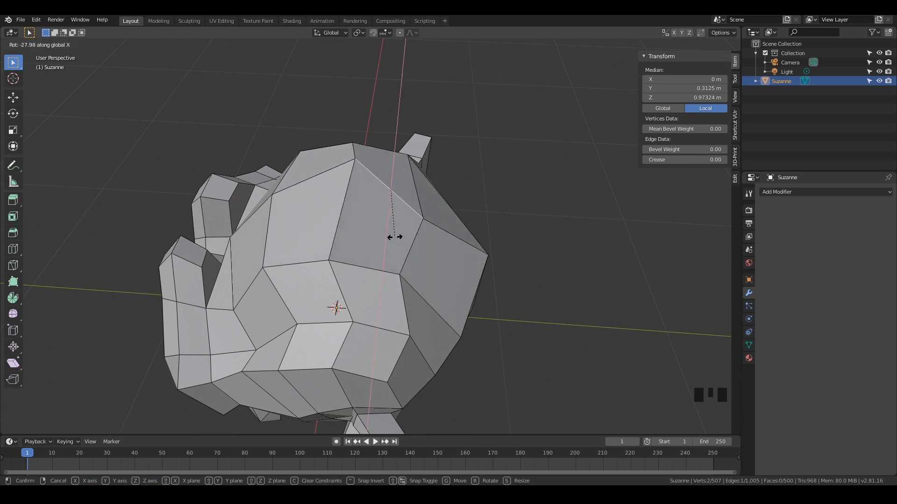
{"action": "key", "text": "y"}
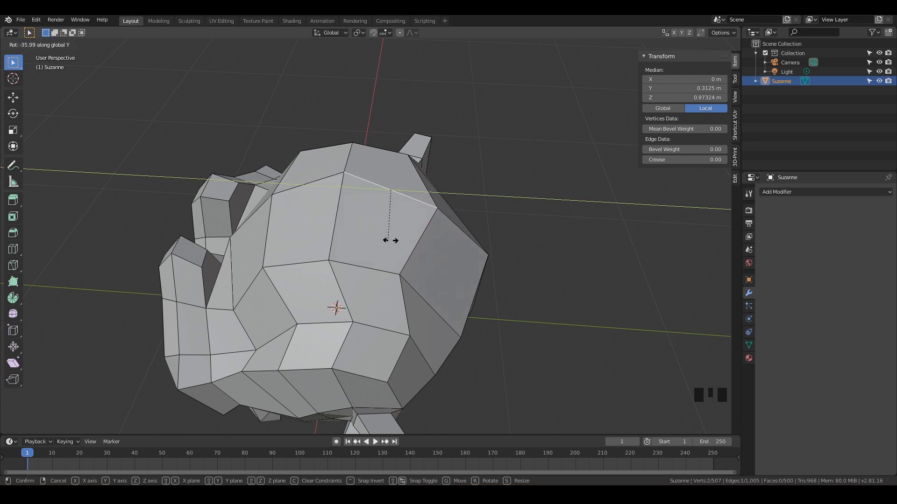
{"action": "key", "text": "z"}
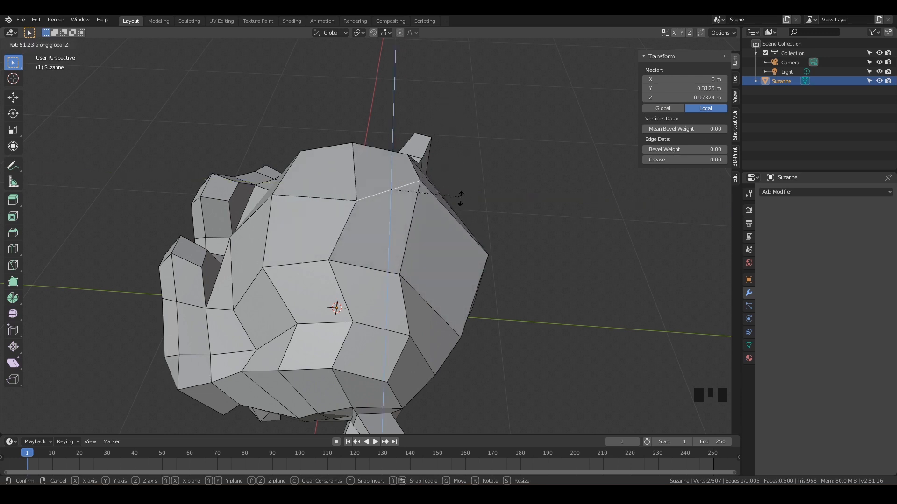
{"action": "left_click", "coordinate": [434, 247]}
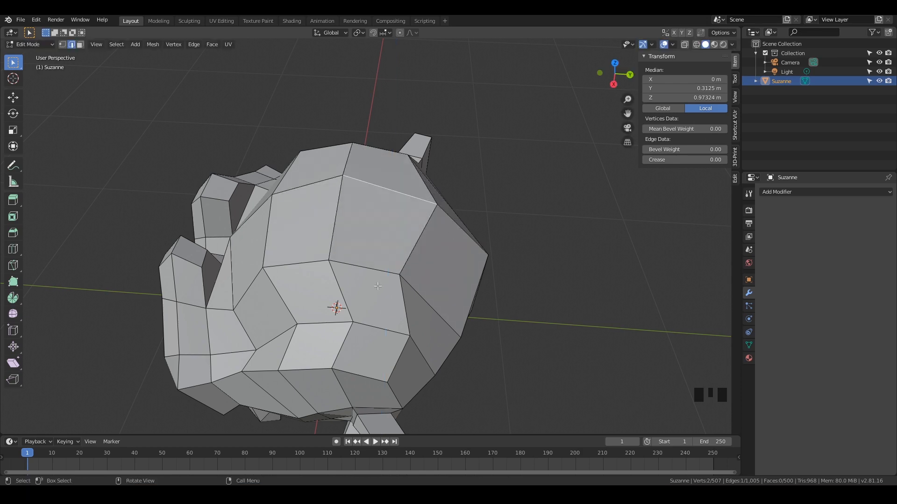
{"action": "middle_click_drag", "start_coordinate": [434, 246], "coordinate": [393, 224]}
{"action": "middle_click_drag", "start_coordinate": [394, 223], "coordinate": [416, 207], "text": "shift"}
{"action": "scroll", "coordinate": [386, 225], "scroll_direction": "down", "scroll_amount": 1}
{"action": "scroll", "coordinate": [386, 225], "scroll_direction": "down", "scroll_amount": 1}
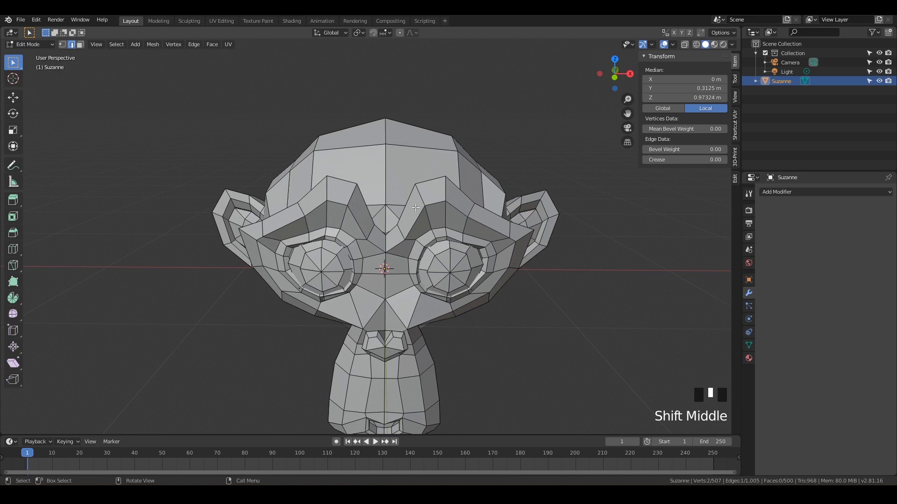
- Select an edge on the outer brow on the +X side of Suzanne's face and try moving it
{"action": "left_click", "coordinate": [434, 144]}
{"action": "left_click", "coordinate": [466, 223]}
{"action": "middle_click_drag", "start_coordinate": [481, 224], "coordinate": [447, 240]}
{"action": "key", "text": "g"}
{"action": "left_click", "coordinate": [422, 254]}
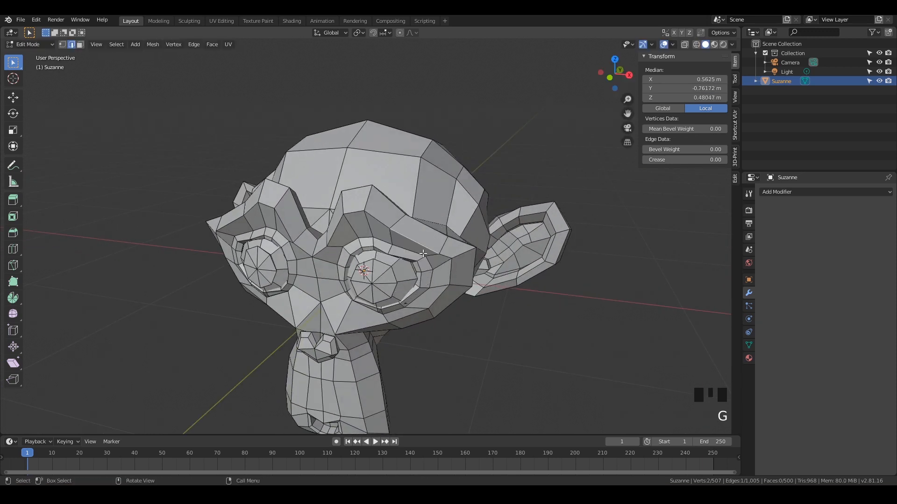
- Select an upper edge on the +X side of Suzanne's head and try moving it freely
{"action": "left_click", "coordinate": [451, 160]}
{"action": "key", "text": "g"}
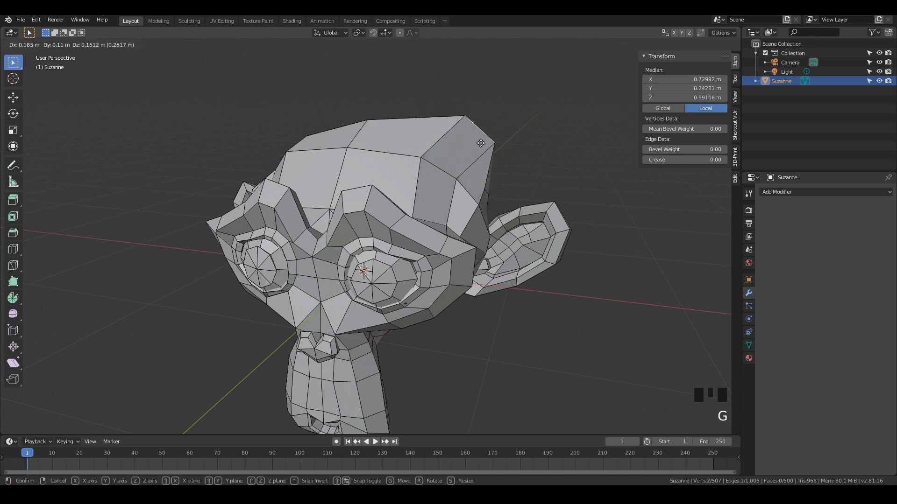
{"action": "right_click", "coordinate": [503, 133]}
- Pick upper edges on the -X side of Suzanne's head and try moving the last one freely
{"action": "middle_click_drag", "start_coordinate": [425, 212], "coordinate": [323, 155]}
{"action": "left_click", "coordinate": [323, 155]}
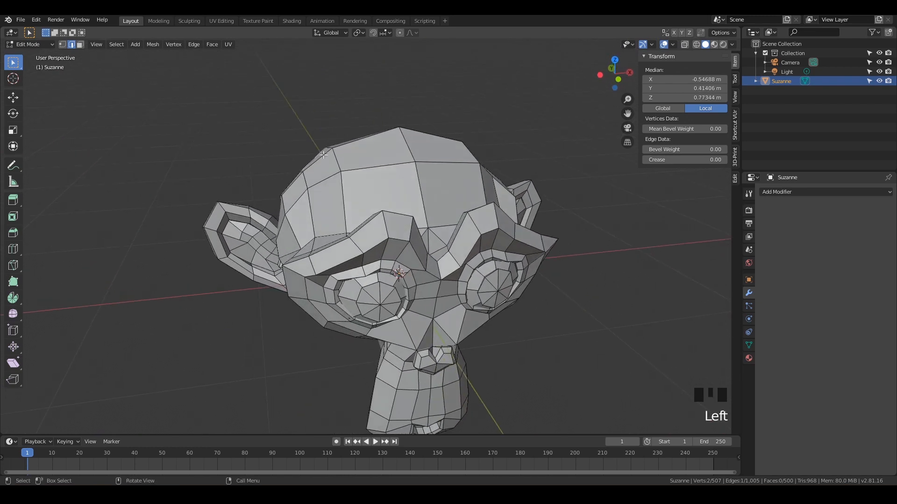
{"action": "left_click", "coordinate": [326, 165]}
{"action": "key", "text": "g"}
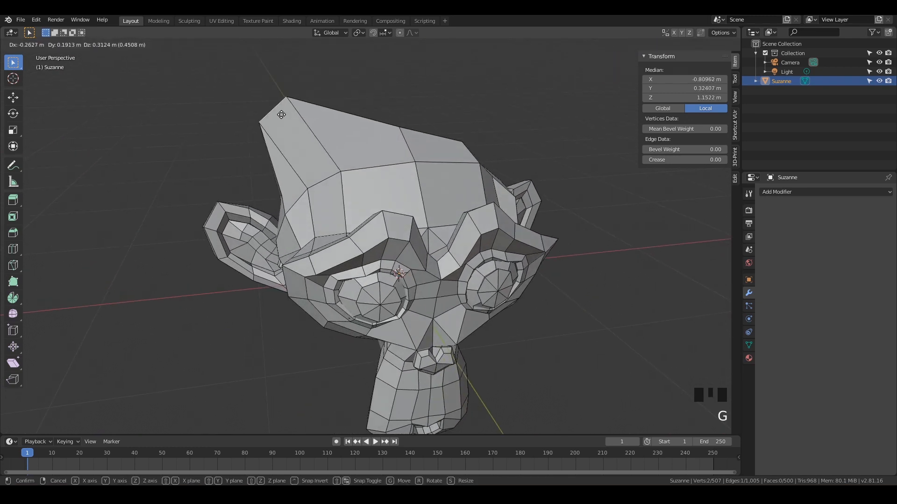
{"action": "right_click", "coordinate": [299, 113]}
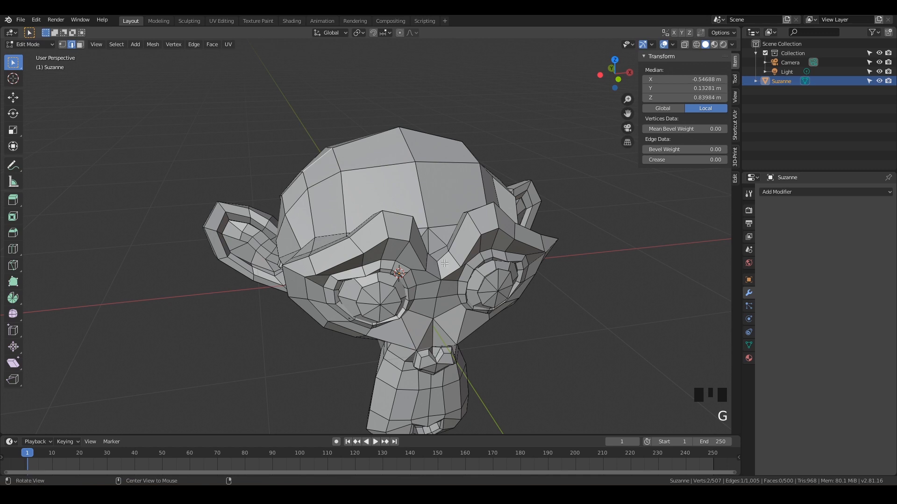
- Switch to face select mode and pick single faces on the head, ending with the crown face beside the centreline on the +X side
{"action": "middle_click_drag", "start_coordinate": [444, 263], "coordinate": [355, 234]}
{"action": "middle_click_drag", "start_coordinate": [355, 233], "coordinate": [305, 215], "text": "shift"}
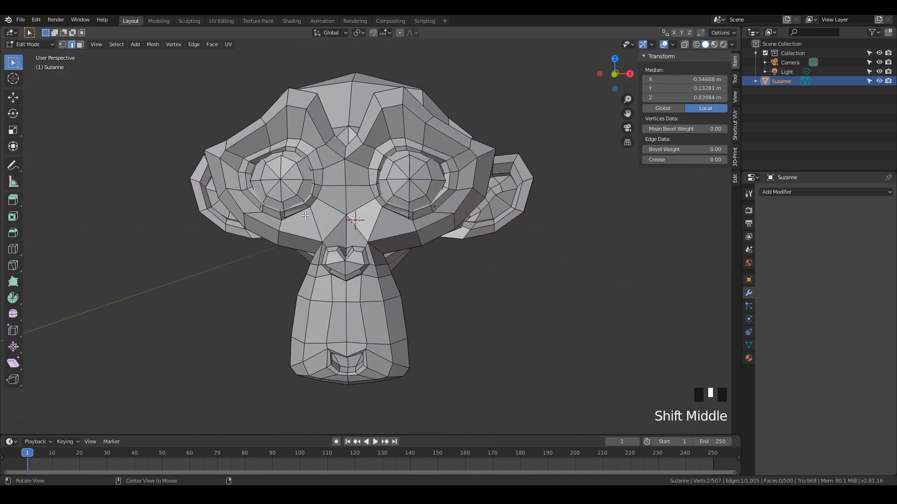
{"action": "left_click", "coordinate": [80, 45]}
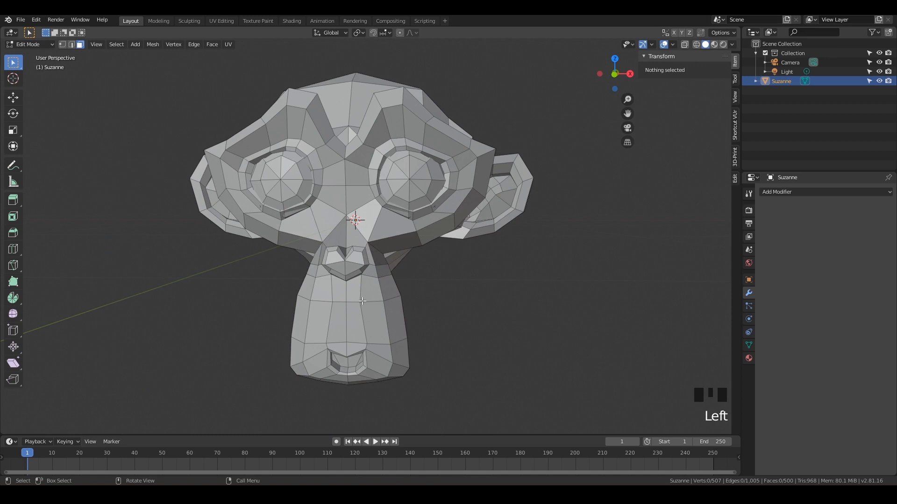
{"action": "middle_click_drag", "start_coordinate": [370, 311], "coordinate": [354, 160]}
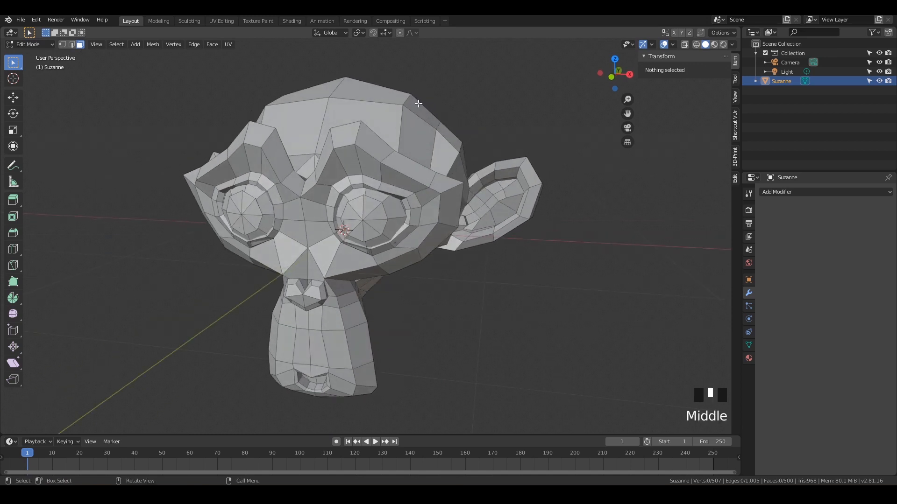
{"action": "left_click", "coordinate": [417, 104]}
{"action": "left_click", "coordinate": [360, 123]}
{"action": "left_click", "coordinate": [369, 90]}
{"action": "middle_click_drag", "start_coordinate": [369, 90], "coordinate": [353, 251]}
{"action": "left_click", "coordinate": [354, 142]}
{"action": "left_click", "coordinate": [343, 107]}
{"action": "scroll", "coordinate": [360, 219], "scroll_direction": "up", "scroll_amount": 3}
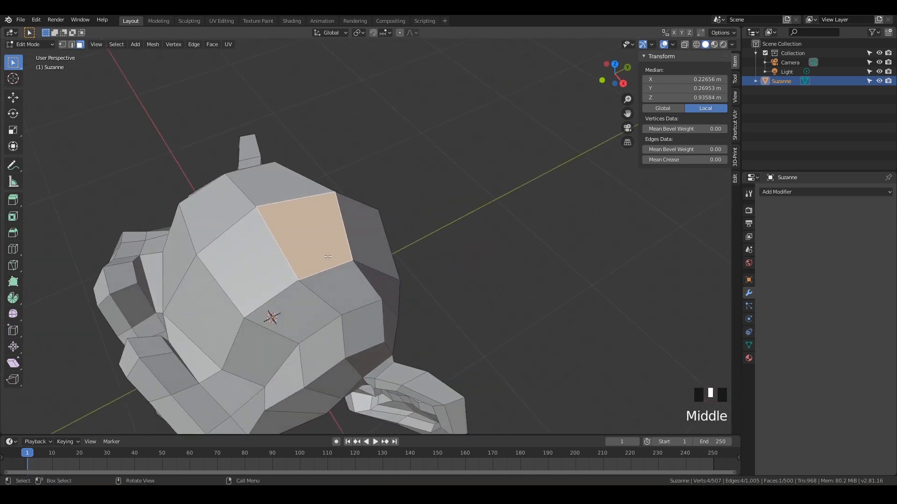
- Try moving, rotating and scaling the selected crown face
{"action": "key", "text": "g"}
{"action": "key", "text": "Escape"}
{"action": "key", "text": "r"}
{"action": "key", "text": "Escape"}
{"action": "key", "text": "s"}
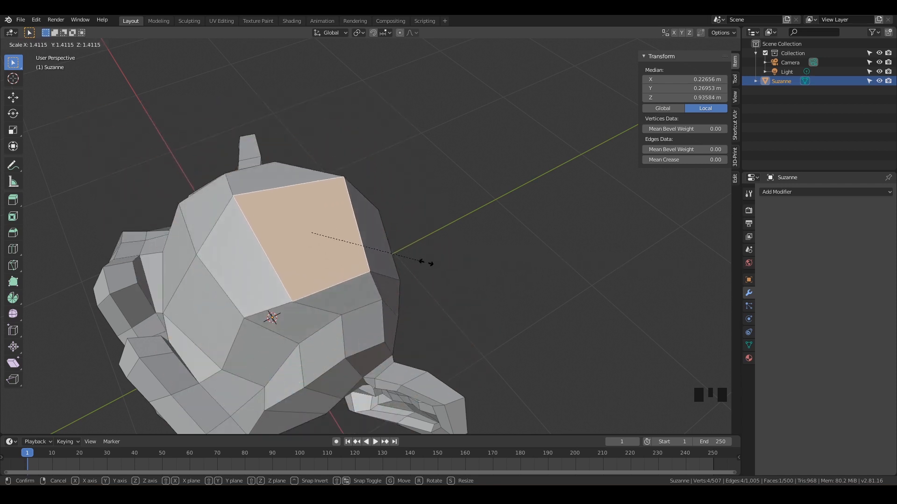
{"action": "right_click", "coordinate": [424, 263]}
- Select the small upper face on the -X side of Suzanne's head and try moving it
{"action": "middle_click_drag", "start_coordinate": [343, 296], "coordinate": [400, 219]}
{"action": "middle_click_drag", "start_coordinate": [400, 219], "coordinate": [390, 266], "text": "shift"}
{"action": "middle_click_drag", "start_coordinate": [390, 266], "coordinate": [327, 258], "text": "shift"}
{"action": "left_click", "coordinate": [383, 221]}
{"action": "key", "text": "g"}
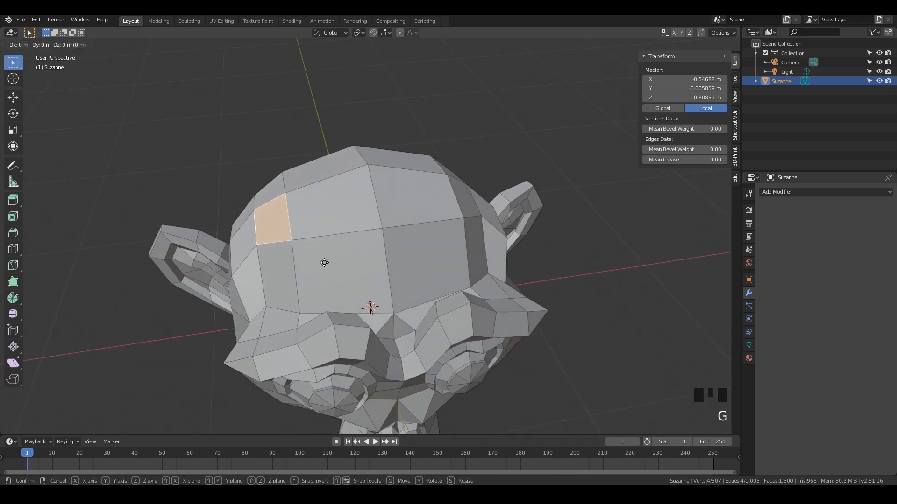
{"action": "left_click", "coordinate": [374, 267]}
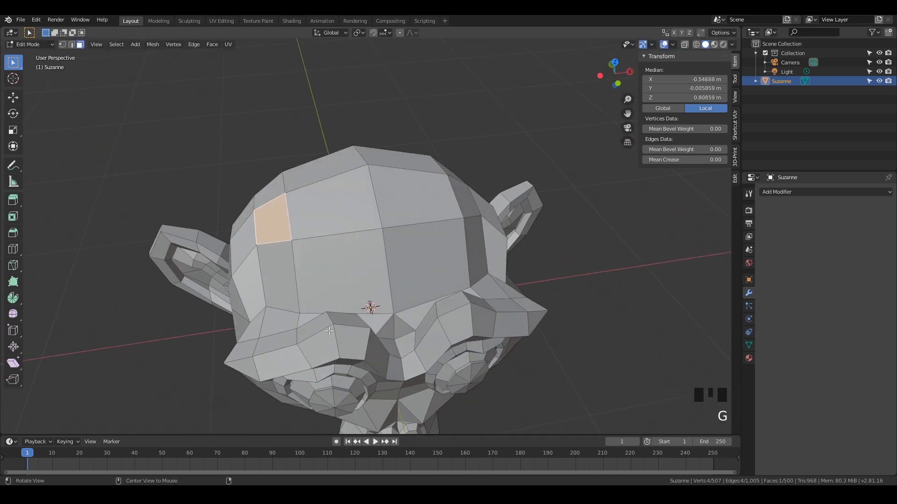
- Return Suzanne to Object Mode and view the whole model
{"action": "middle_click_drag", "start_coordinate": [329, 331], "coordinate": [387, 260]}
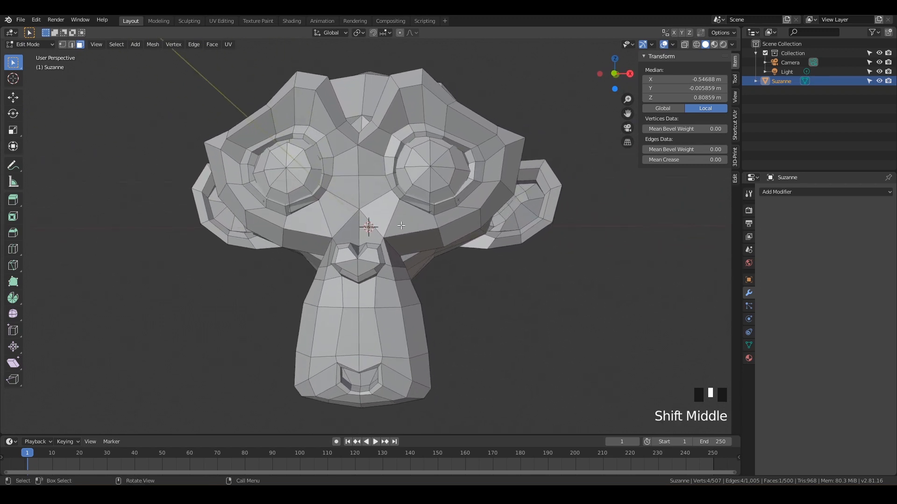
{"action": "key", "text": "Tab"}
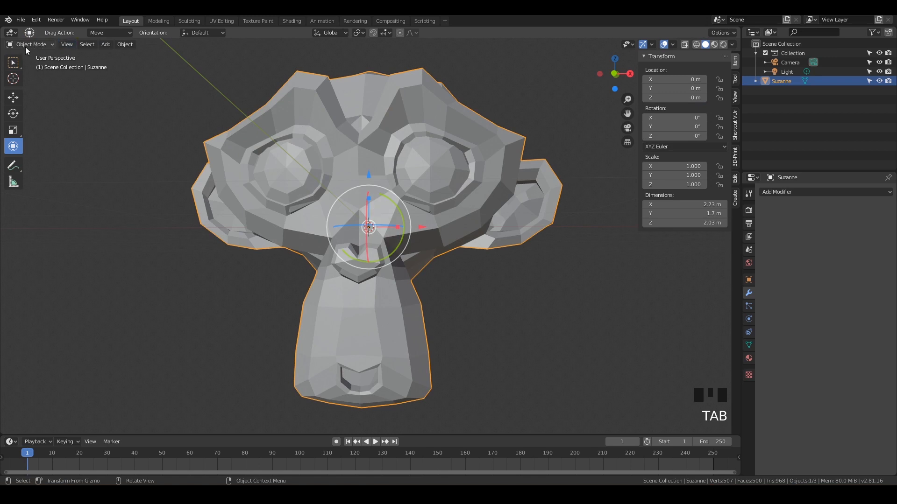
{"action": "middle_click_drag", "start_coordinate": [358, 263], "coordinate": [419, 282]}
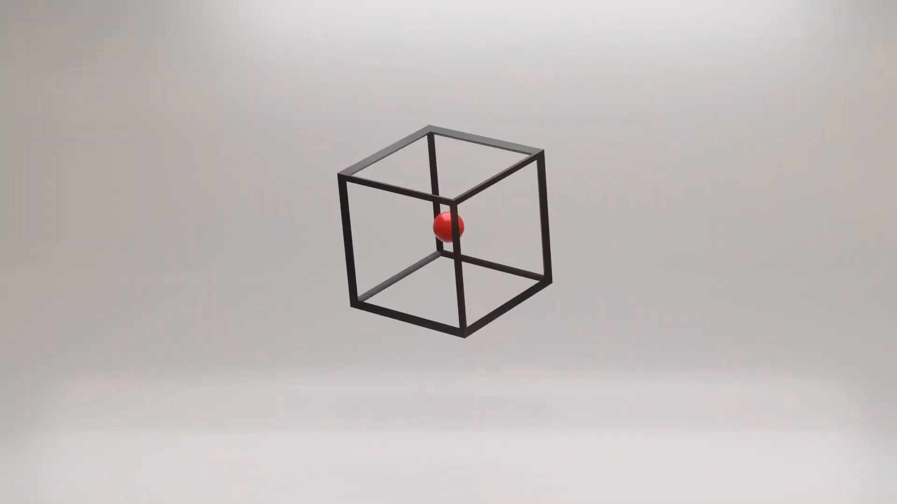